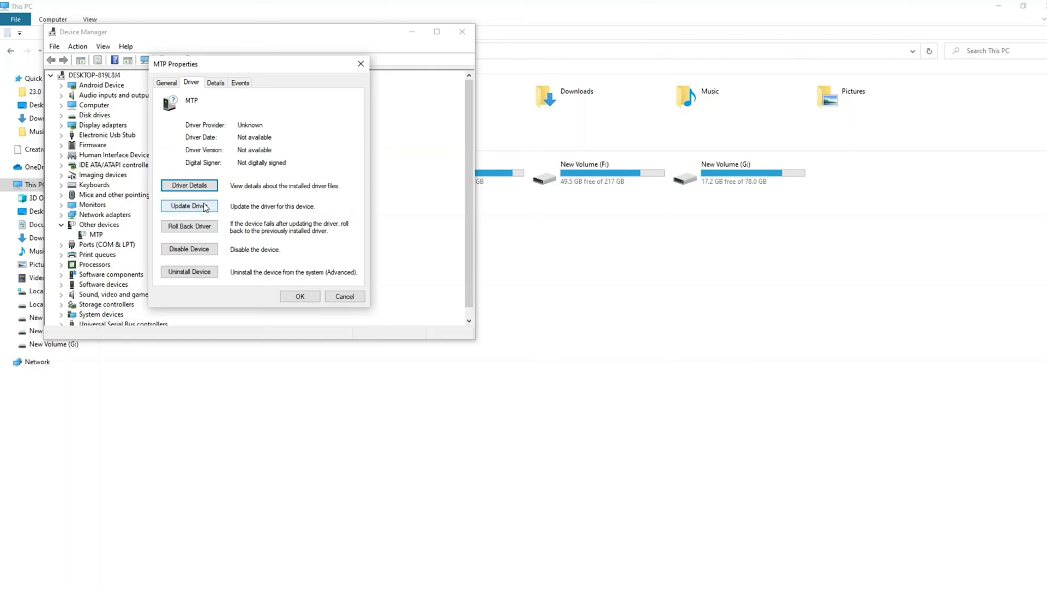
- Run Update Driver on the MTP device with the automatic driver search
left_click(189, 207)
left_click(213, 155)
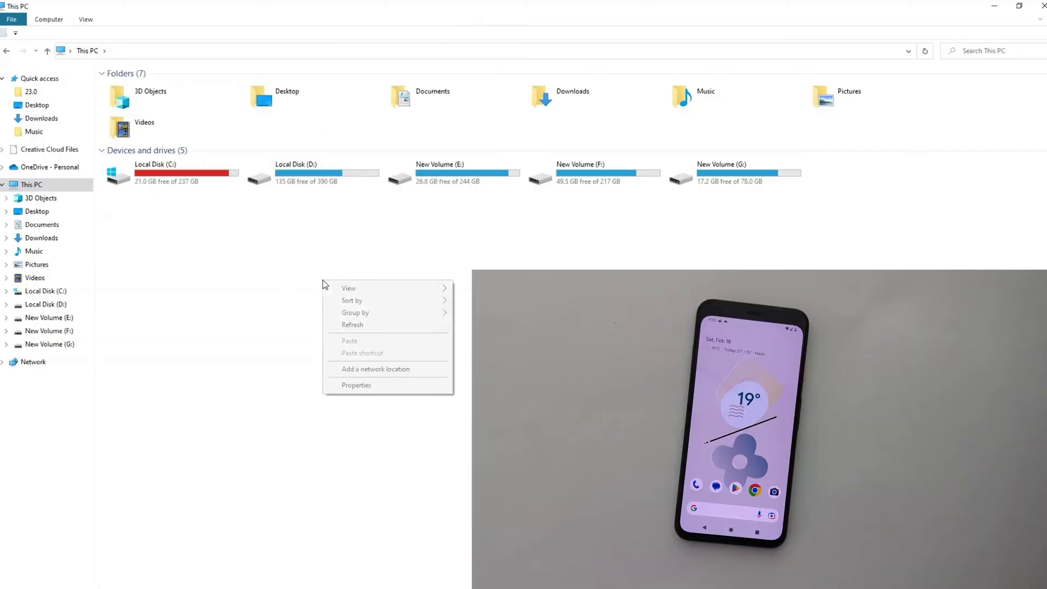
left_click(349, 324)
right_click(368, 273)
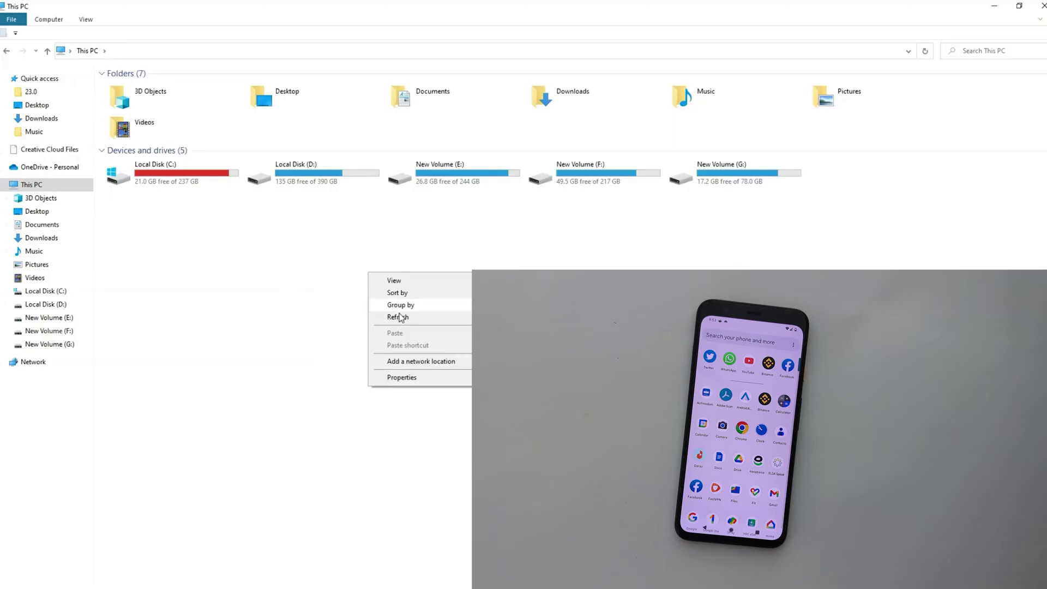
left_click(401, 319)
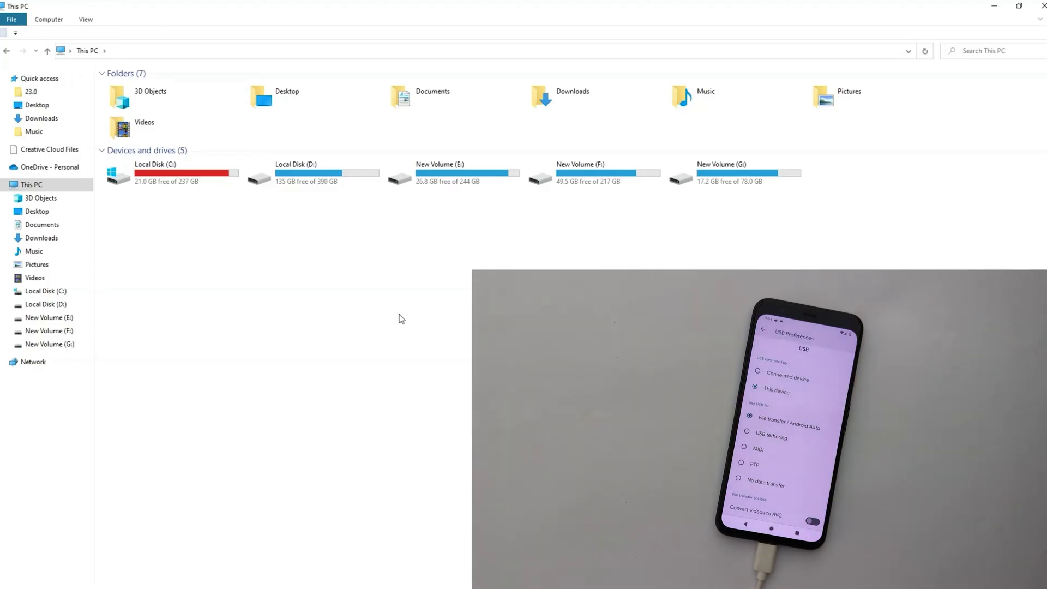
right_click(292, 280)
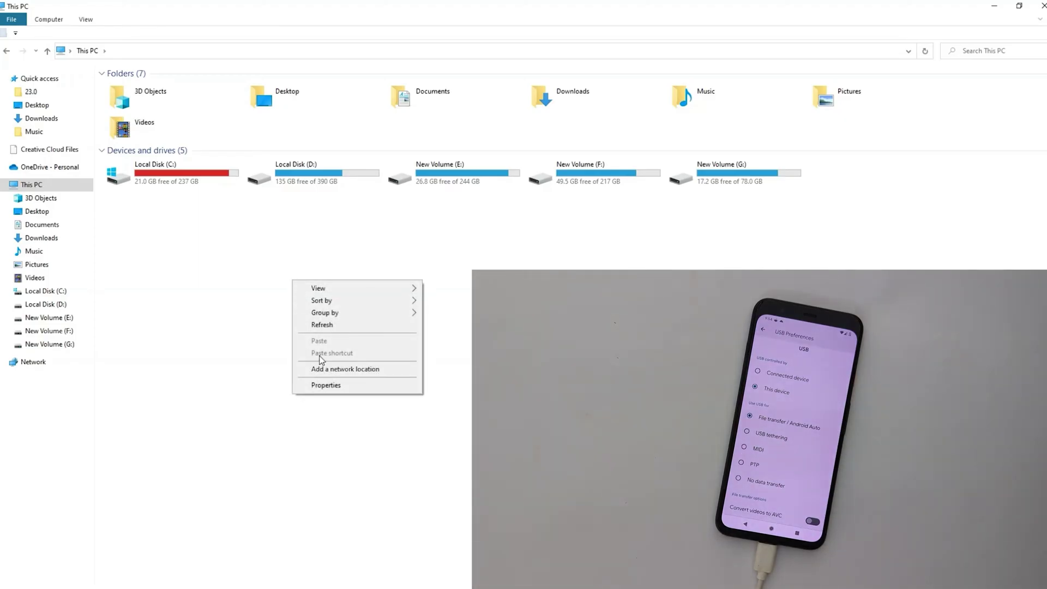
left_click(320, 326)
right_click(287, 300)
left_click(315, 342)
right_click(295, 313)
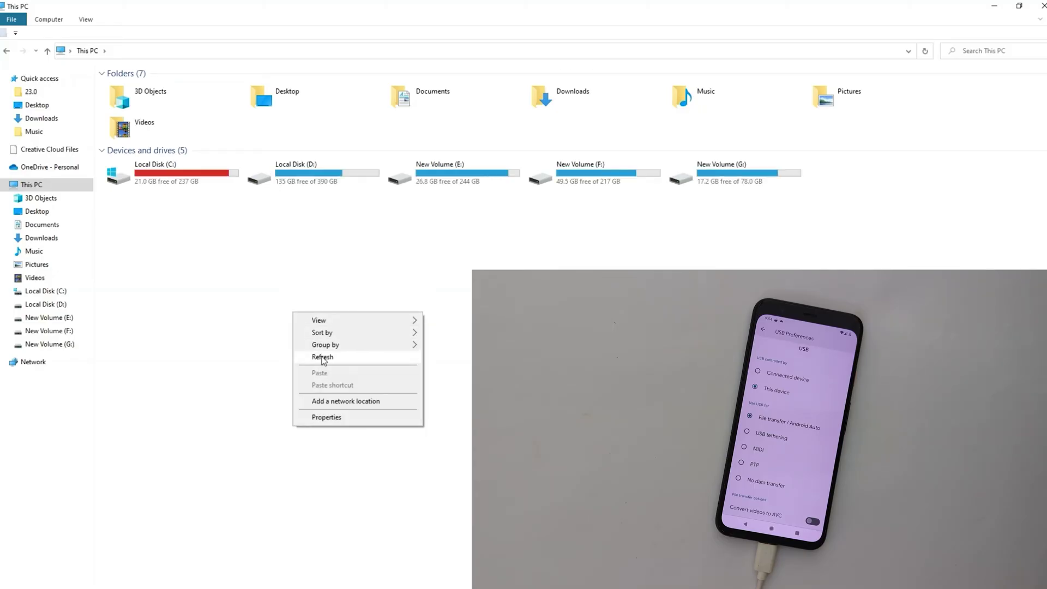
left_click(322, 358)
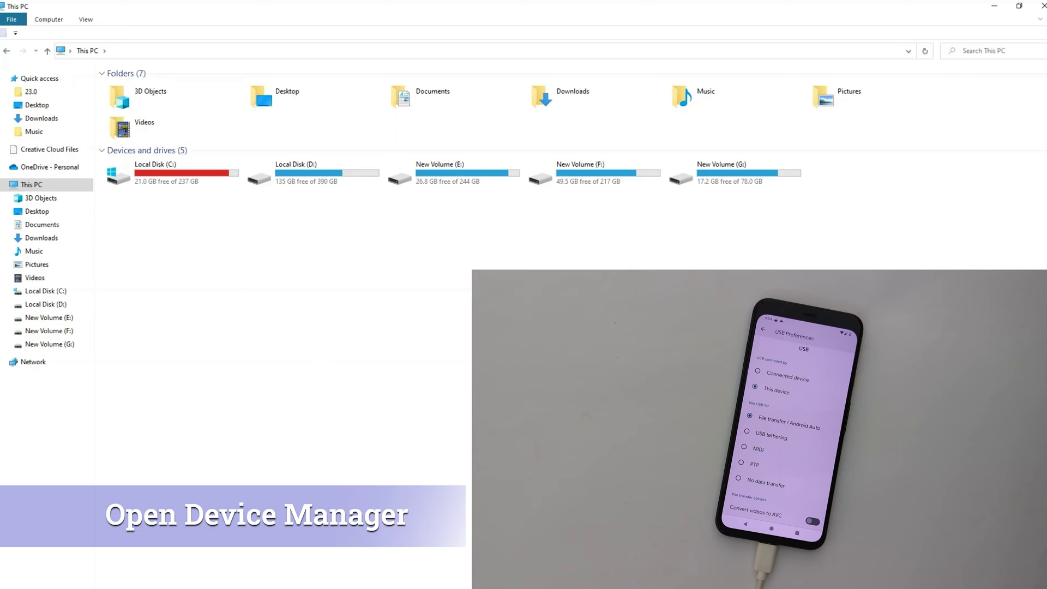
- Launch Device Manager and check the MTP device's status under Other devices
key("super+s")
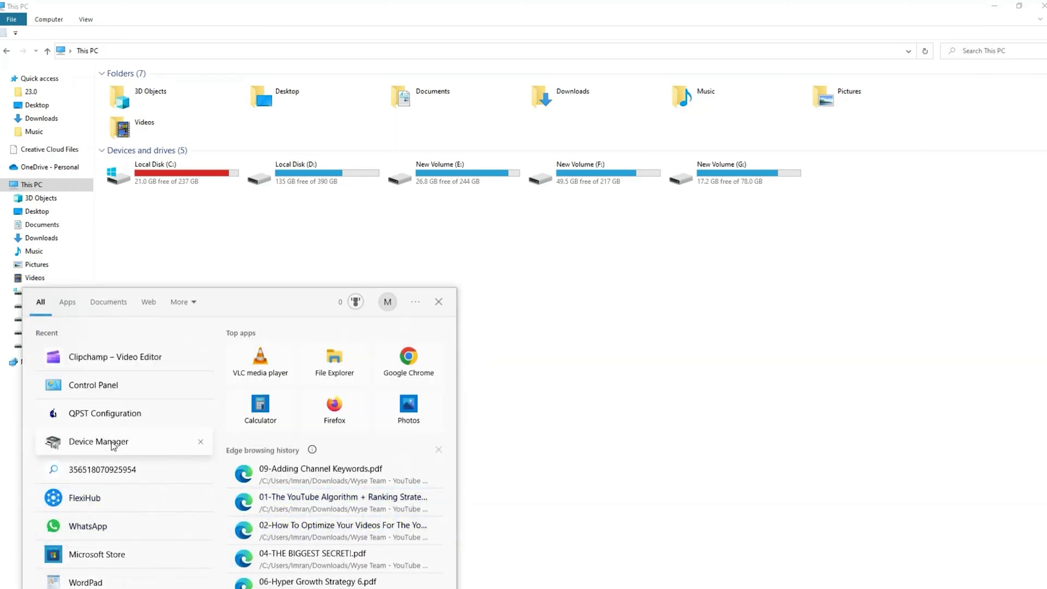
left_click(114, 443)
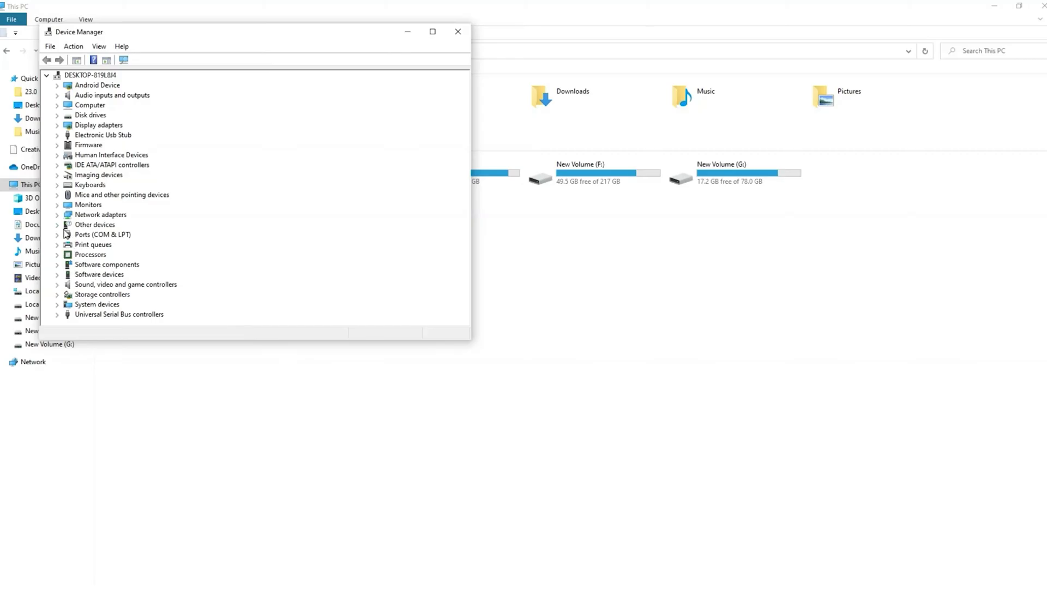
left_click(57, 225)
left_click(91, 236)
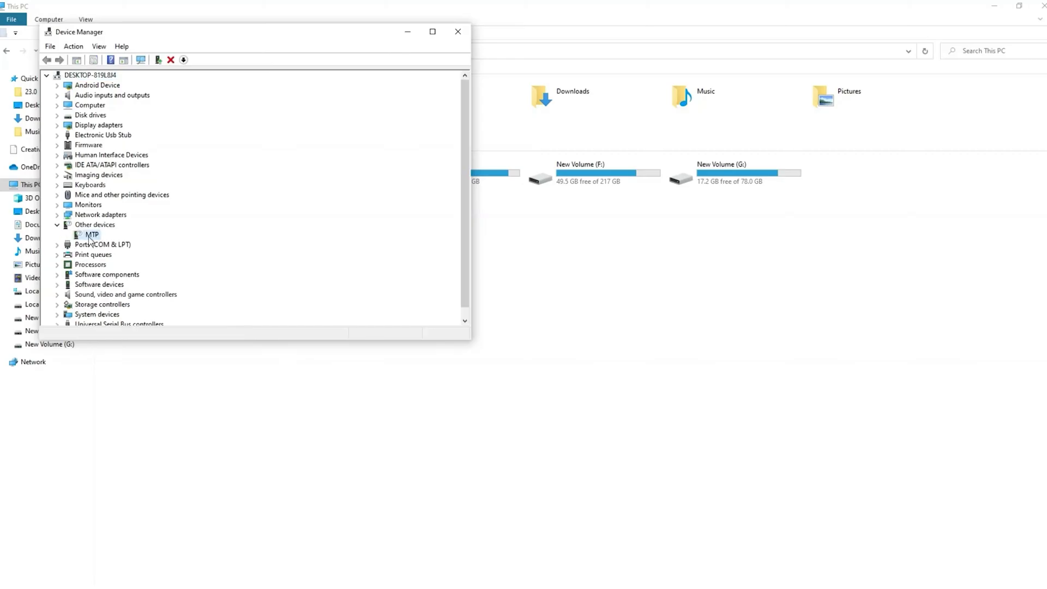
double_click(87, 235)
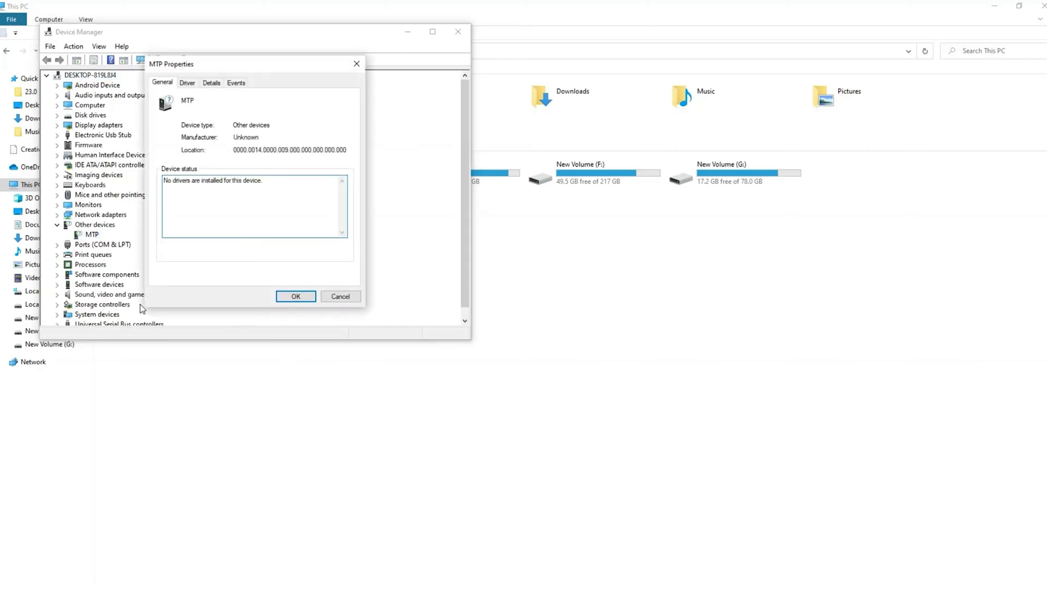
left_click(296, 296)
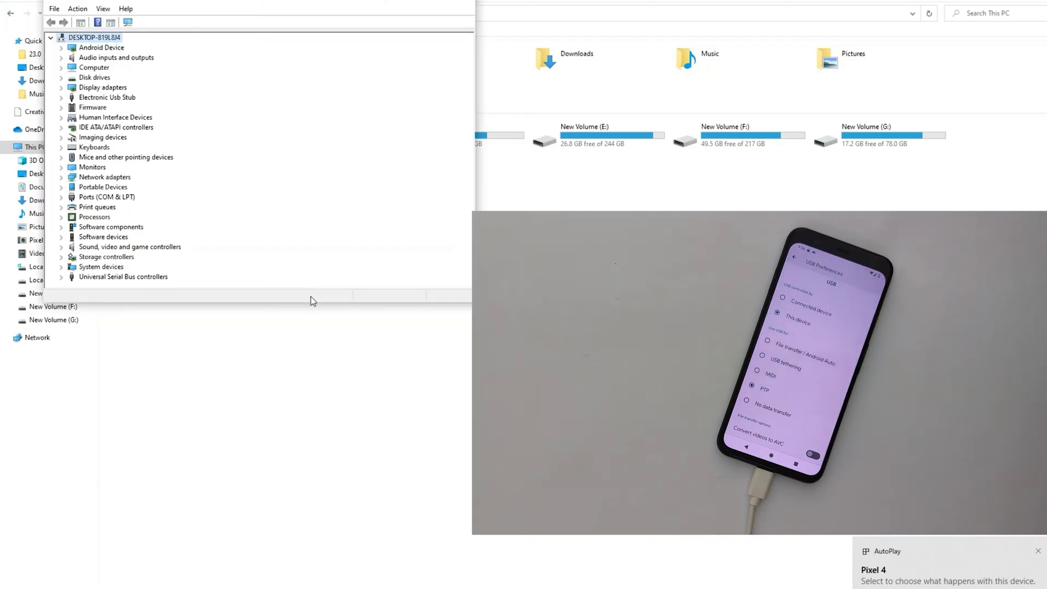
- Browse Pixel 4 > Internal shared storage > DCIM > Camera, then return to This PC
left_click(388, 410)
double_click(144, 132)
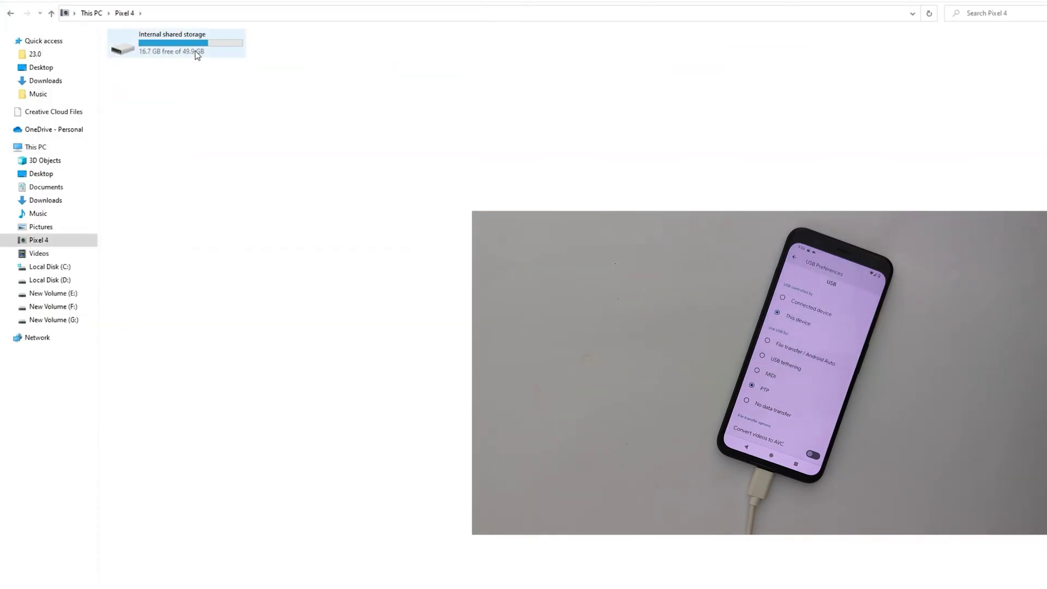
double_click(196, 55)
left_click_drag(341, 67, 144, 44)
left_click(177, 40)
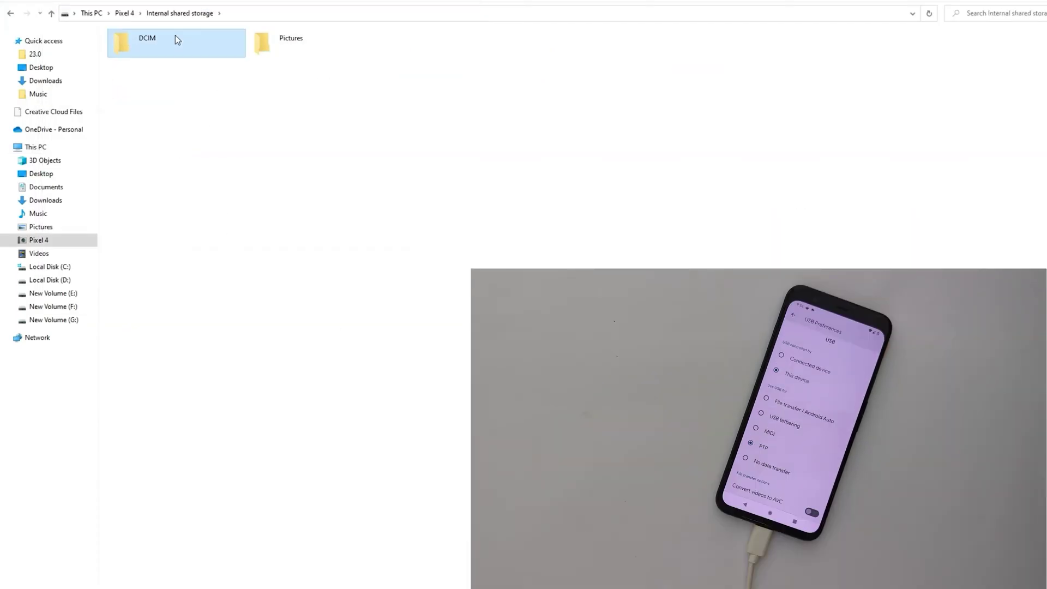
double_click(178, 39)
double_click(182, 79)
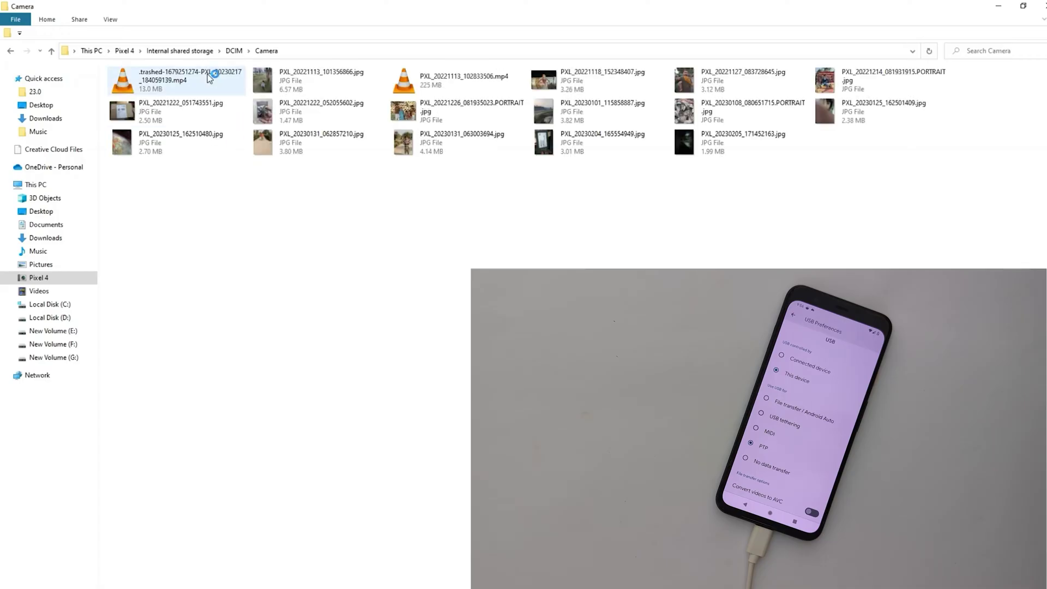
left_click(124, 50)
left_click(91, 50)
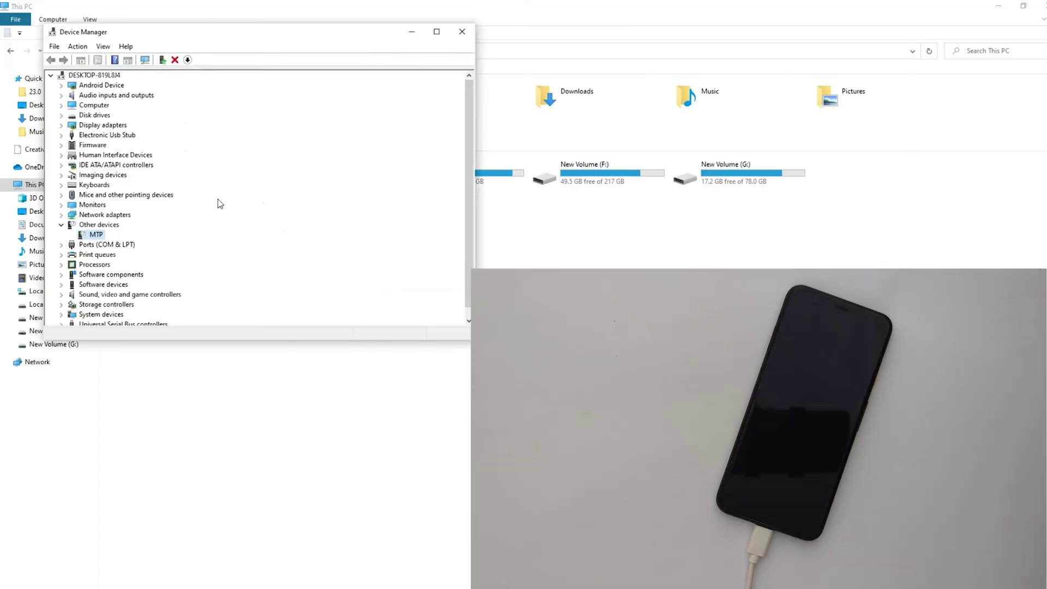
- Scan for hardware changes and start a driver update for the MTP device
left_click(148, 61)
double_click(94, 235)
left_click(191, 82)
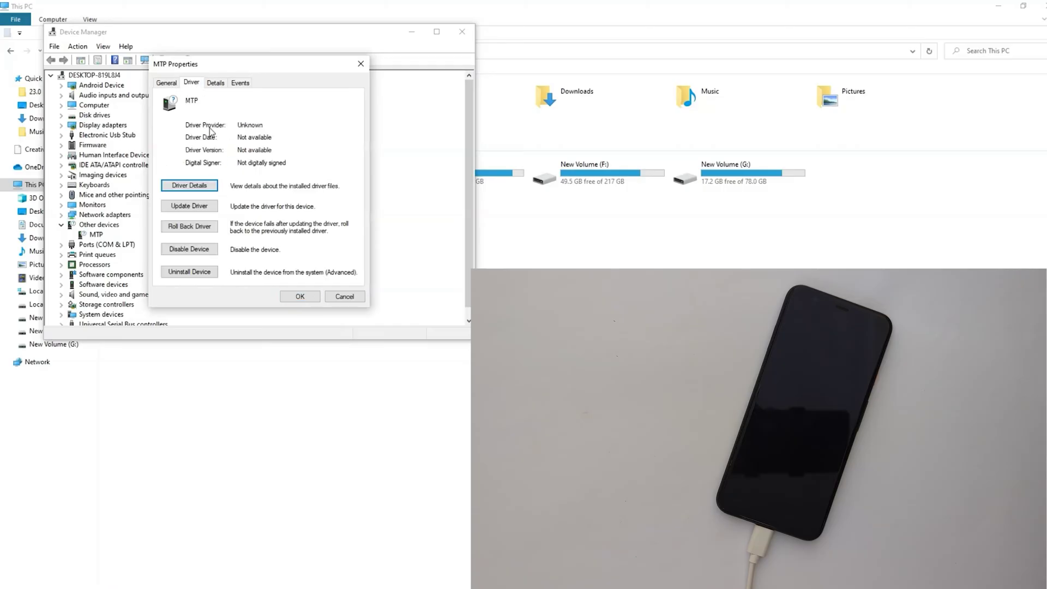
left_click(196, 206)
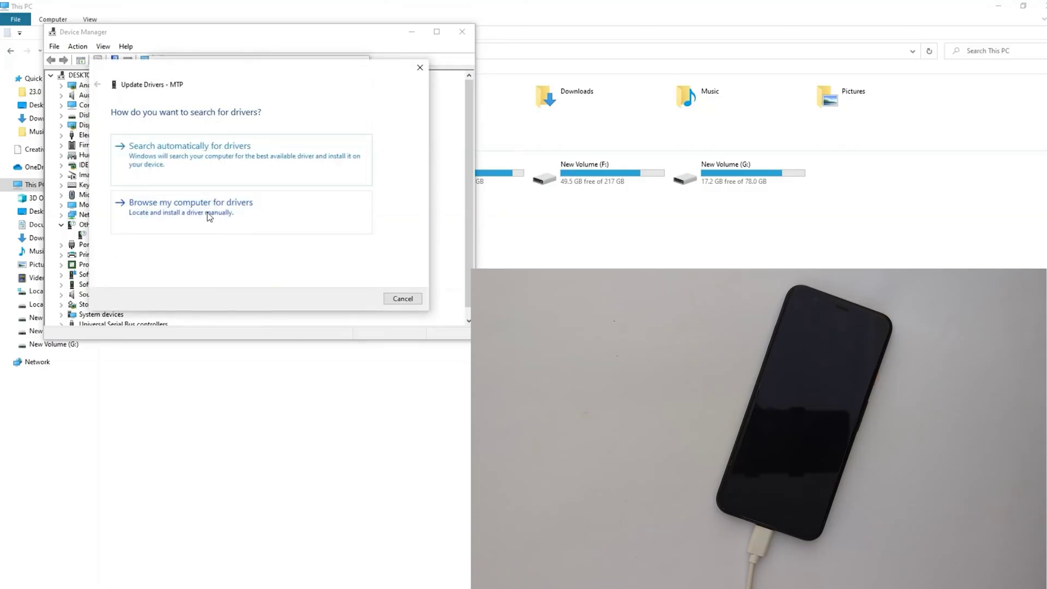
- Manually pick Android Device > MTP USB Device from installed drivers and install it
left_click(209, 217)
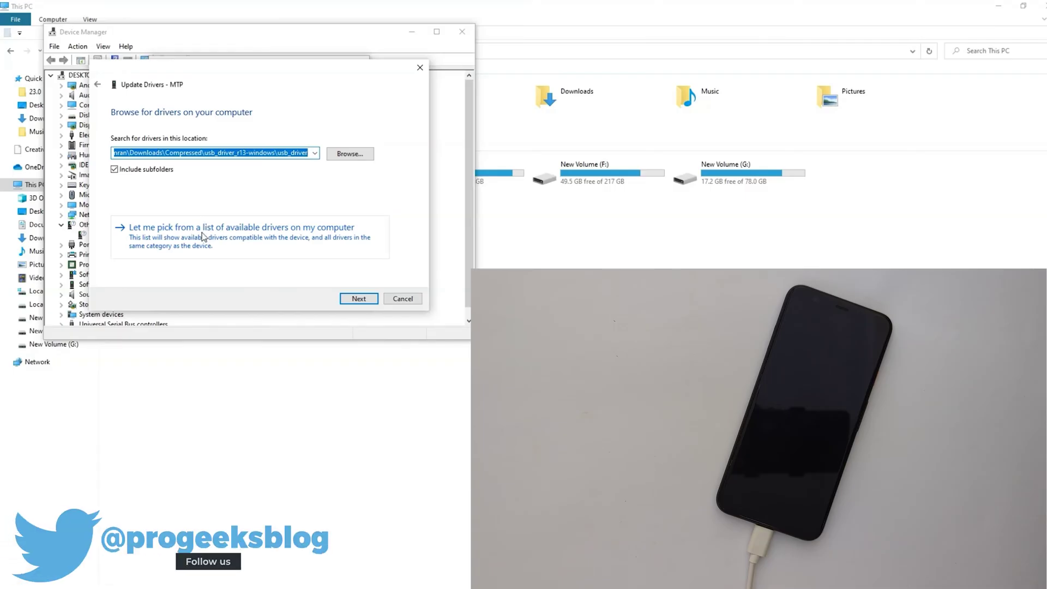
left_click(202, 235)
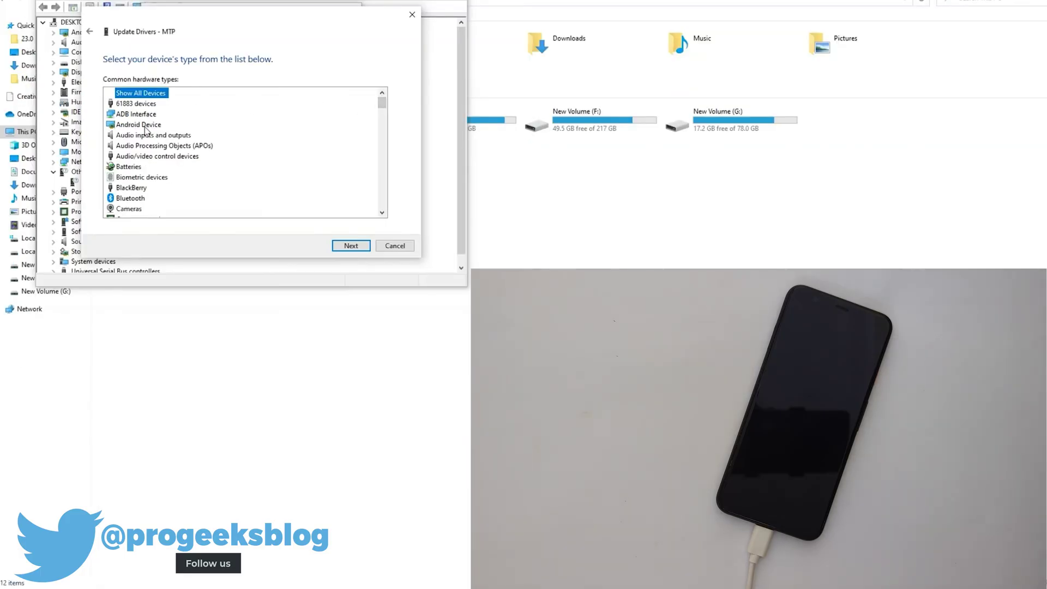
left_click(145, 125)
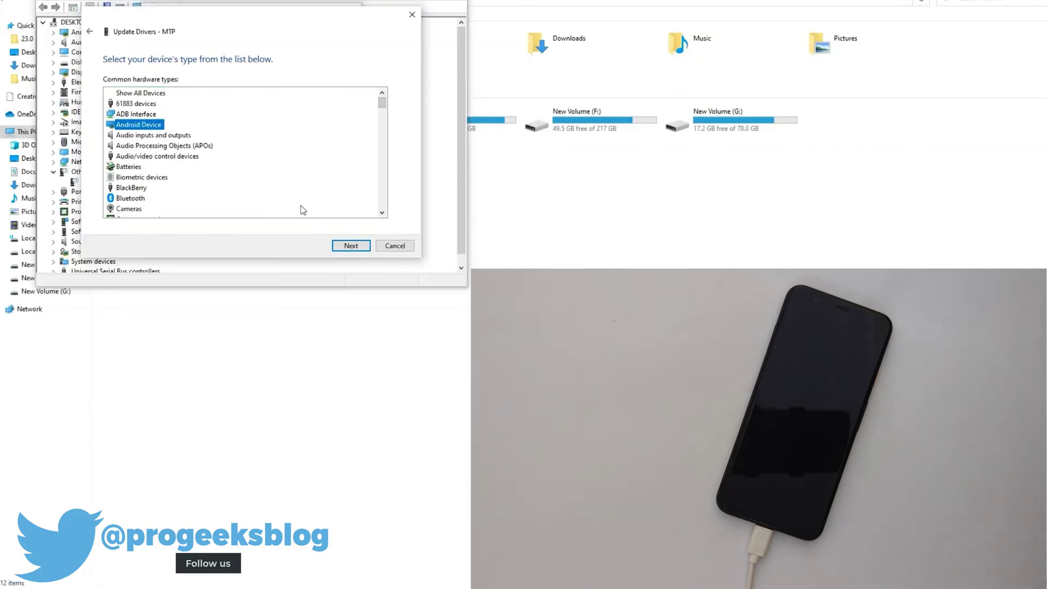
left_click(338, 247)
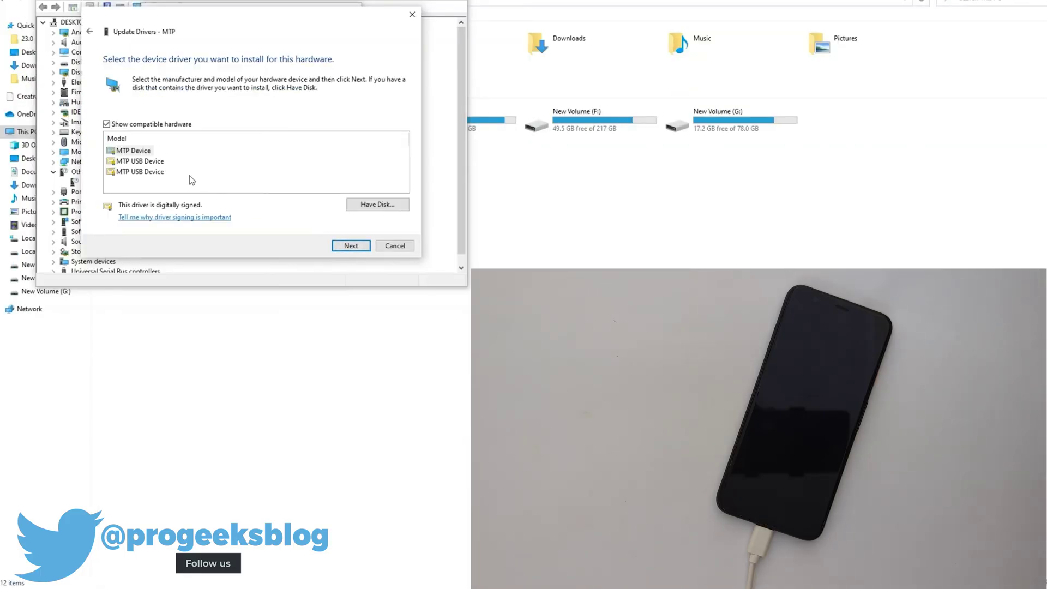
left_click(134, 161)
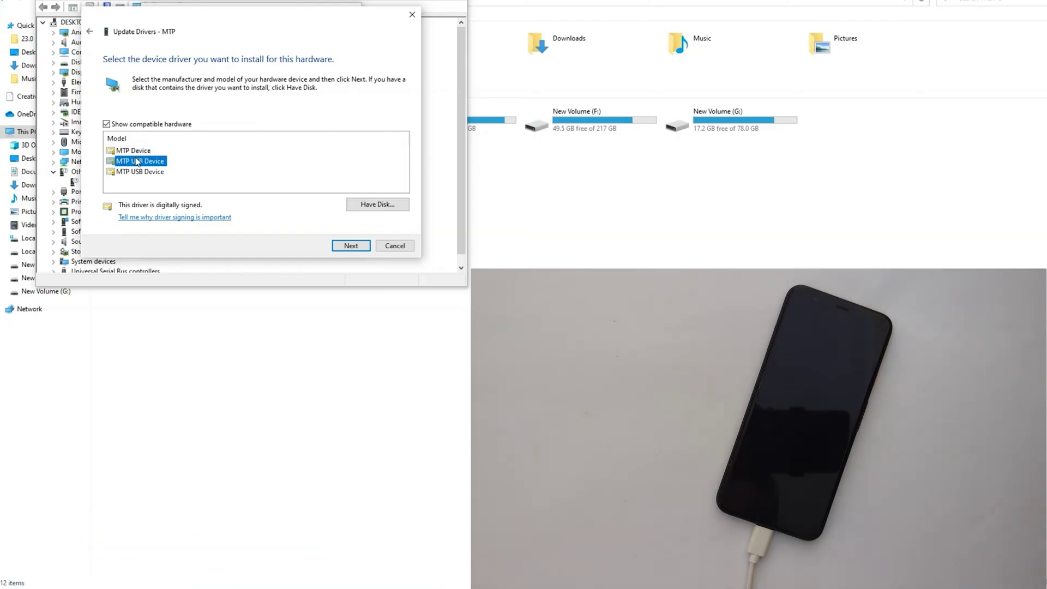
left_click(351, 245)
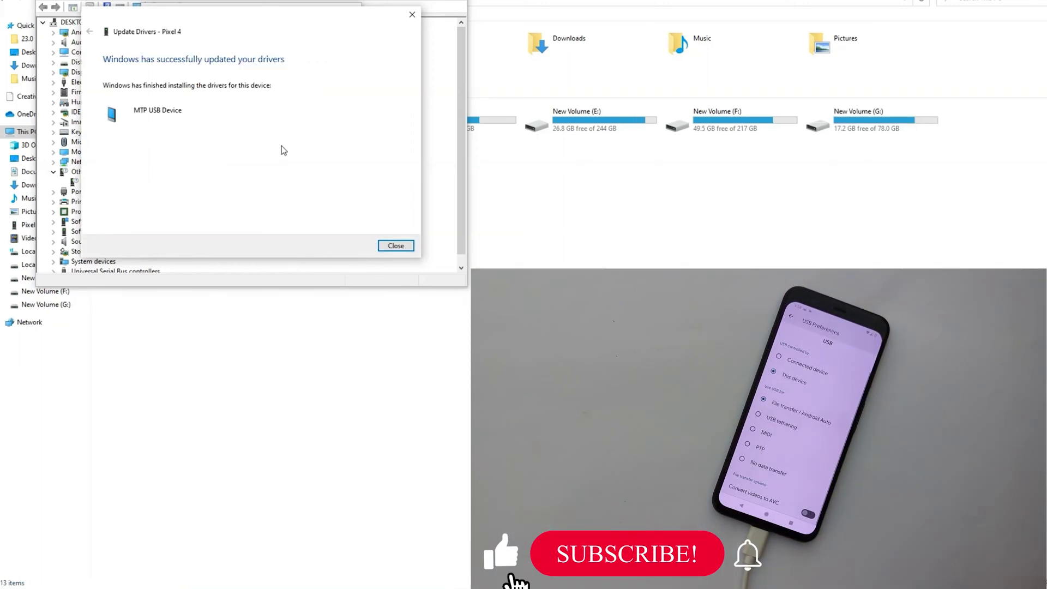
- Close the driver wizard, Pixel 4 properties and Device Manager, then refresh This PC
left_click(385, 247)
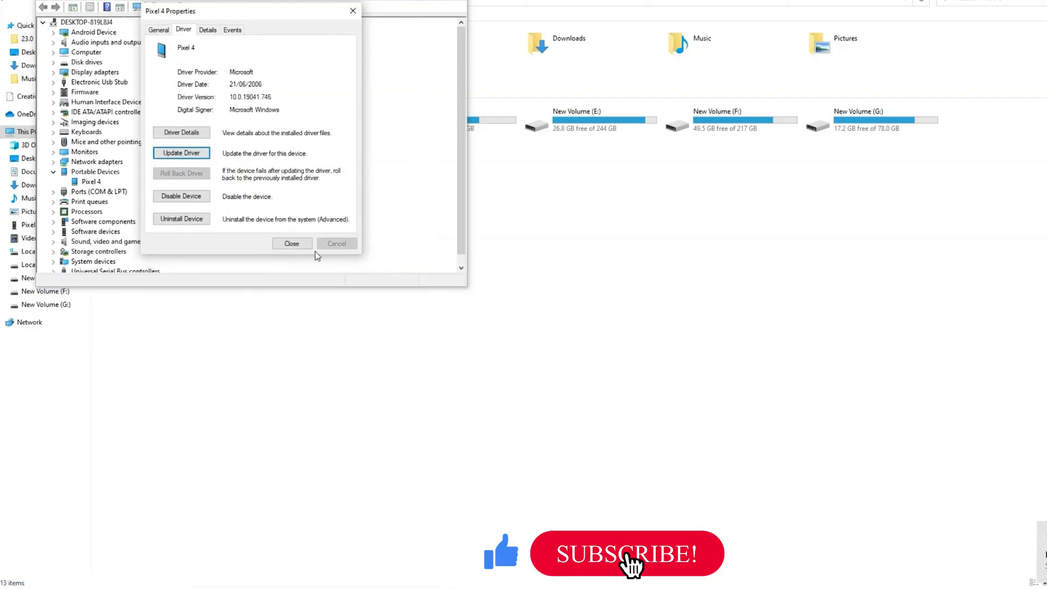
left_click(315, 252)
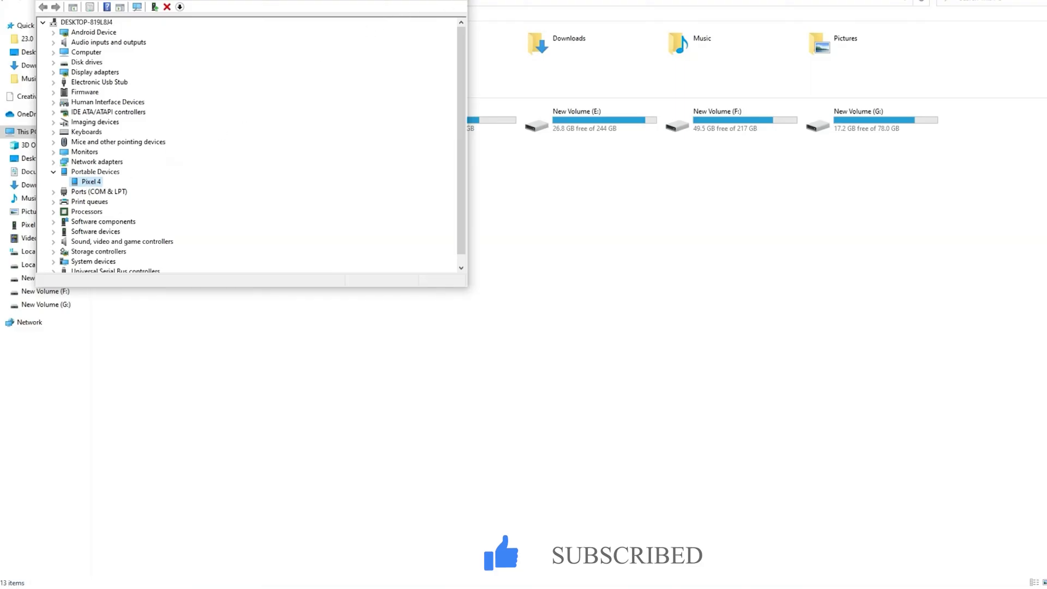
left_click(442, 1)
right_click(400, 241)
left_click(430, 286)
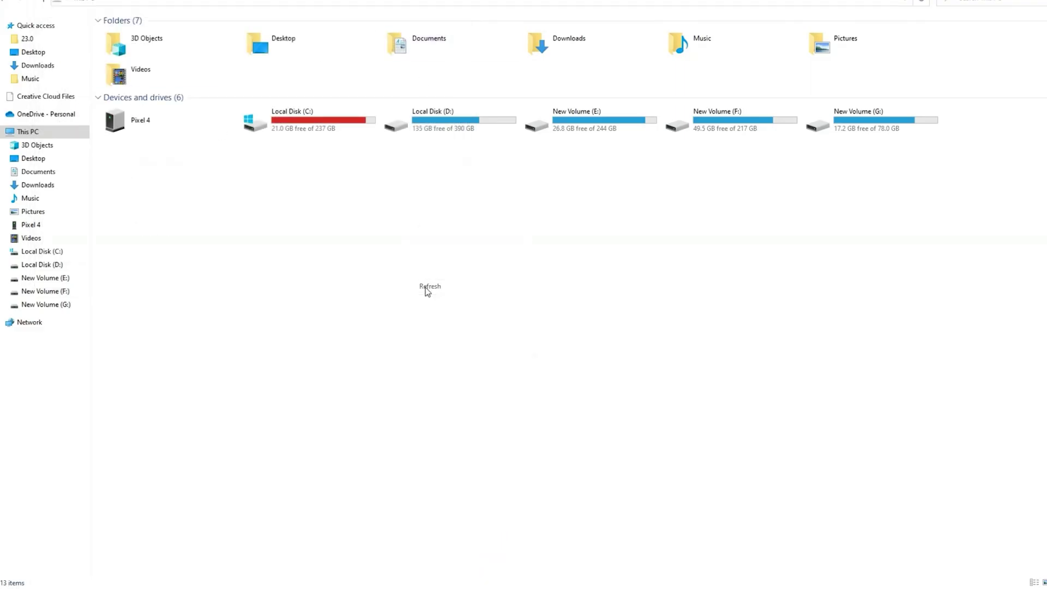
- Open the Pixel 4's Internal shared storage > Download folder
double_click(177, 121)
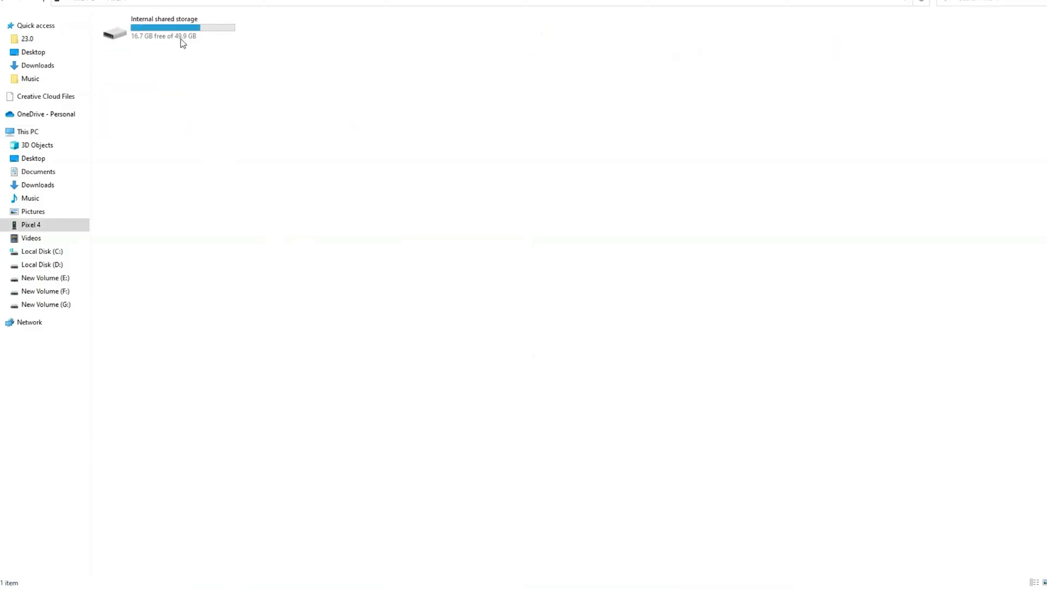
double_click(182, 35)
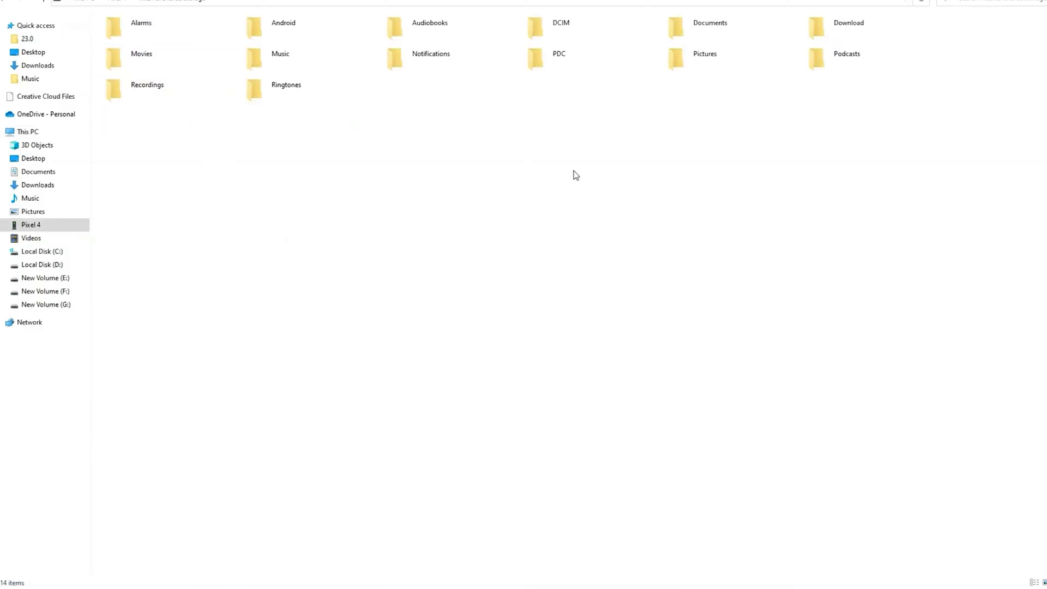
left_click(833, 33)
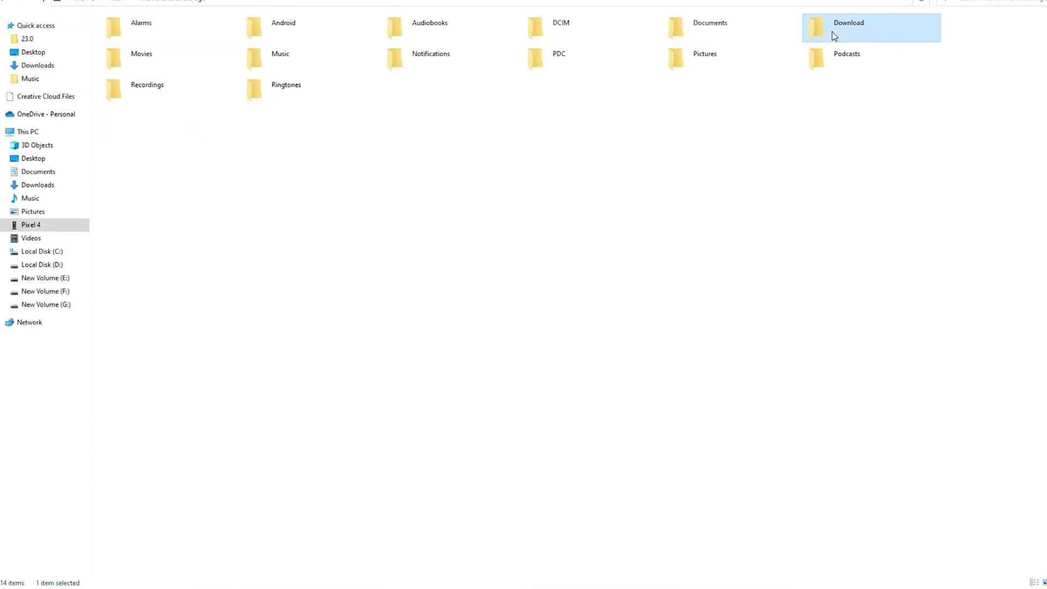
double_click(834, 35)
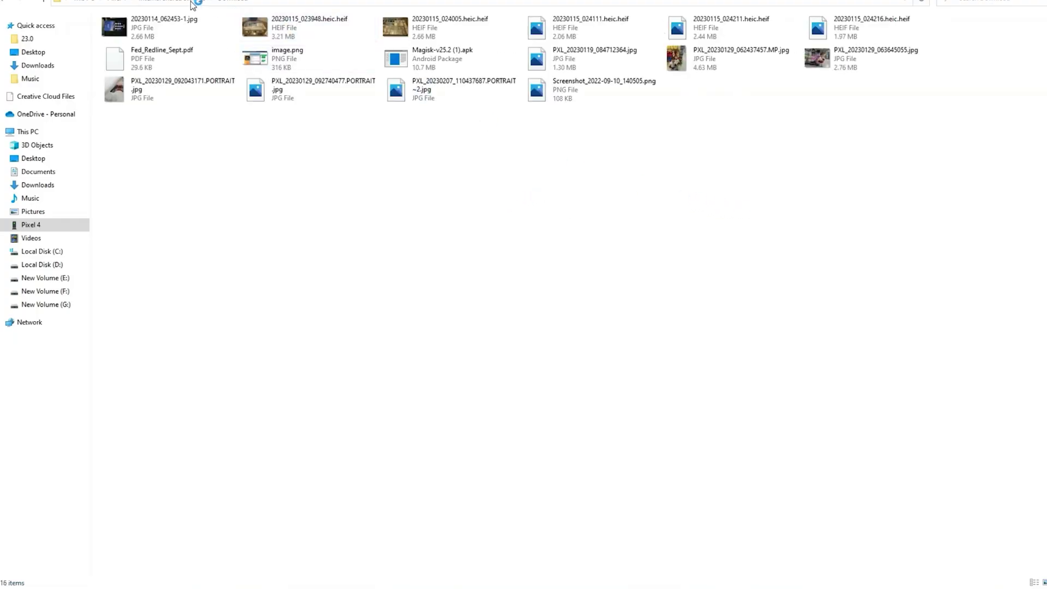
- Return to the Pixel 4 level, refresh Internal shared storage, and go back up again
left_click(121, 3)
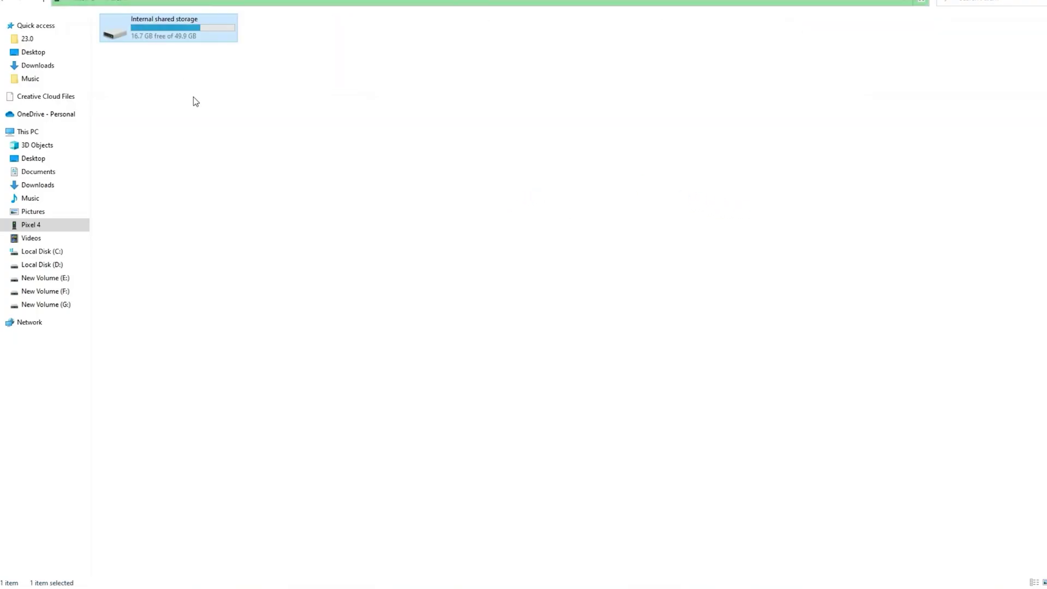
double_click(166, 39)
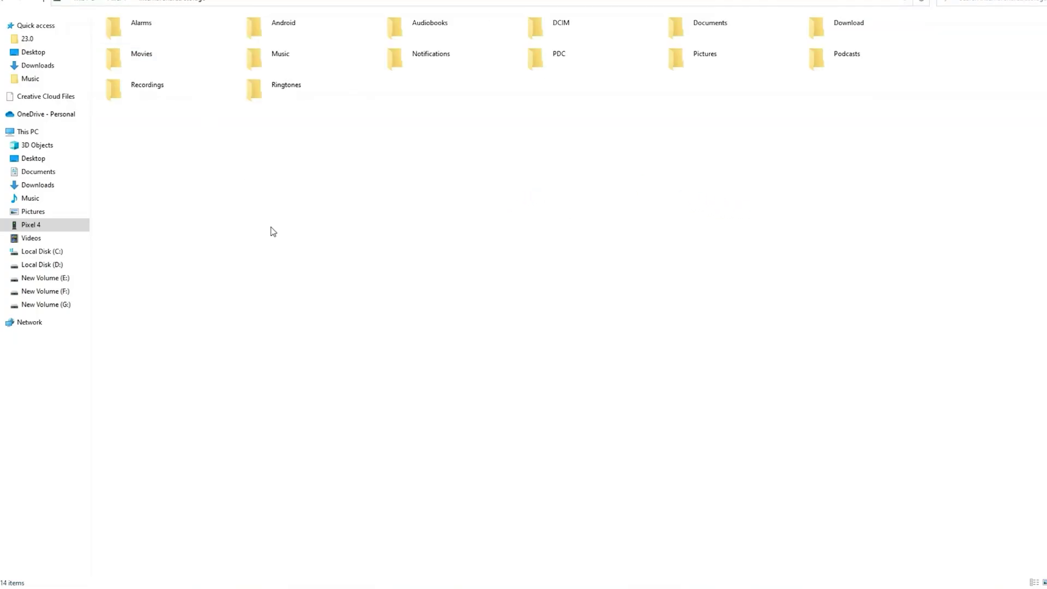
right_click(355, 203)
left_click(386, 247)
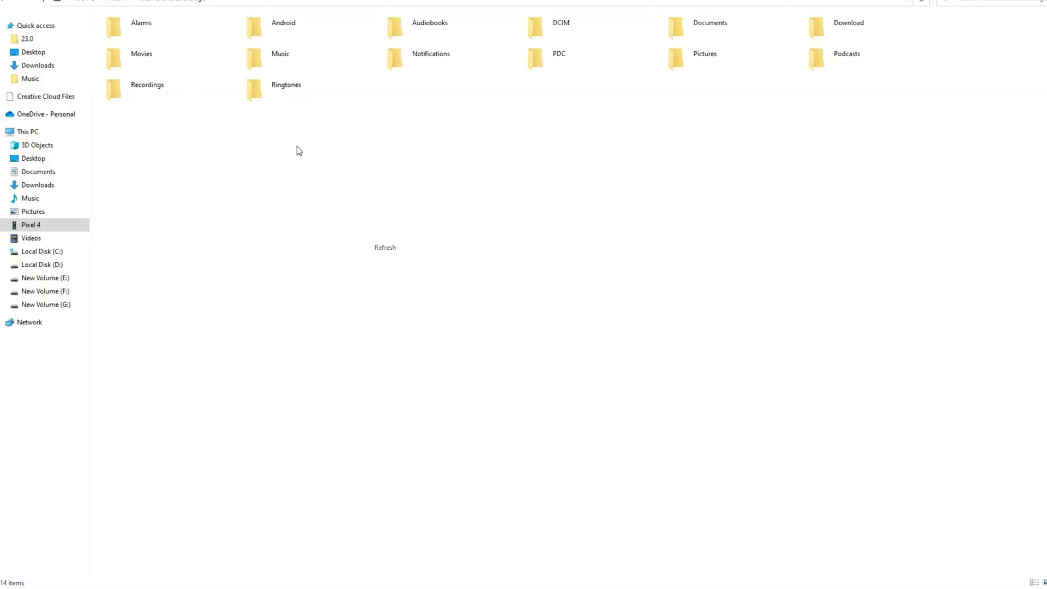
left_click(125, 3)
right_click(247, 140)
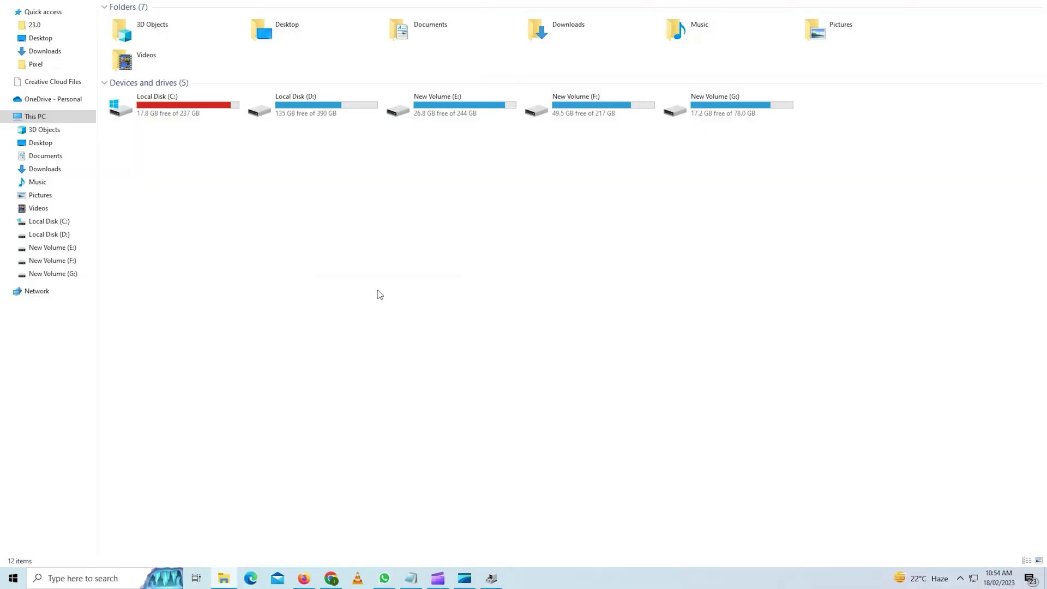
- Refresh This PC and navigate to the C:\Windows\INF folder
right_click(378, 292)
left_click(410, 332)
double_click(202, 112)
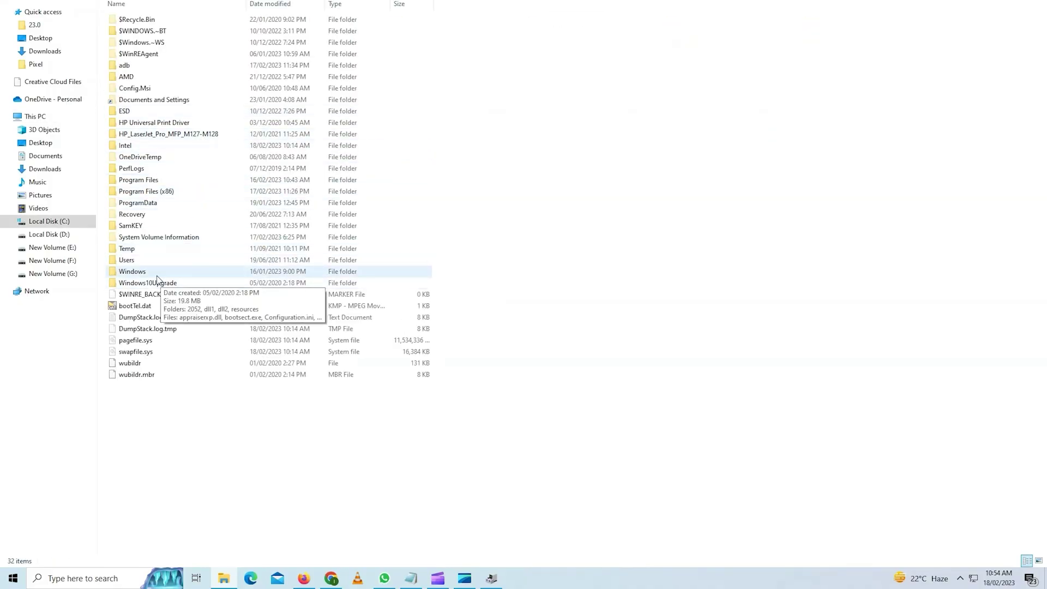
double_click(171, 272)
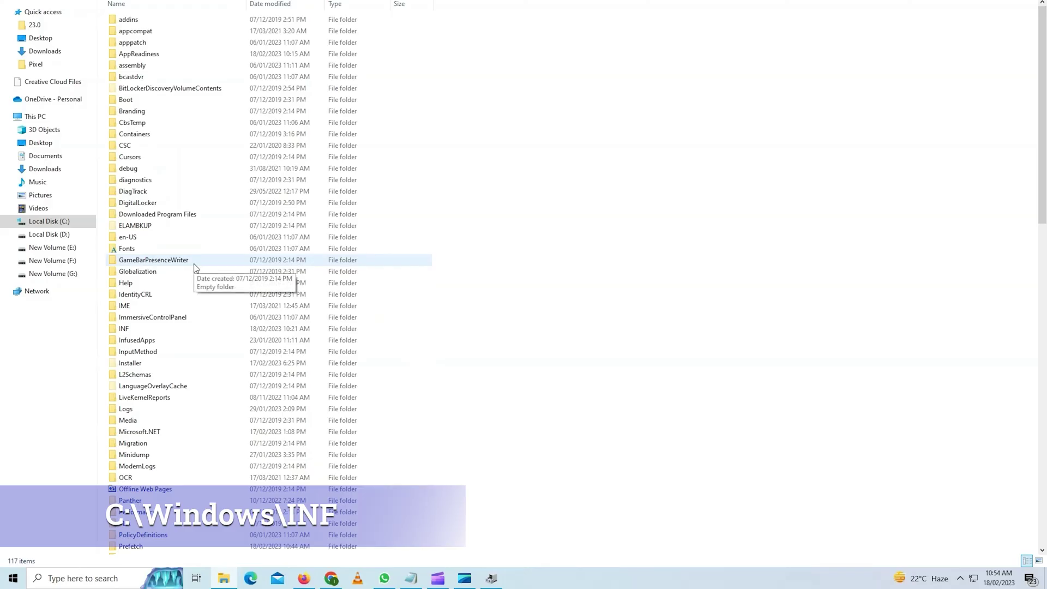
double_click(127, 330)
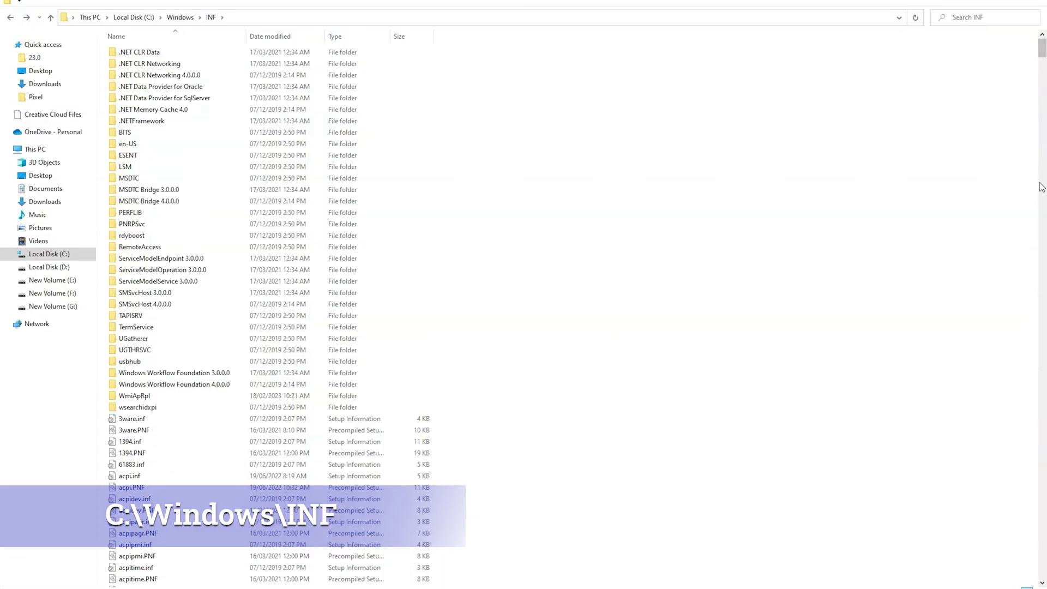
left_click_drag(1041, 187, 1042, 569)
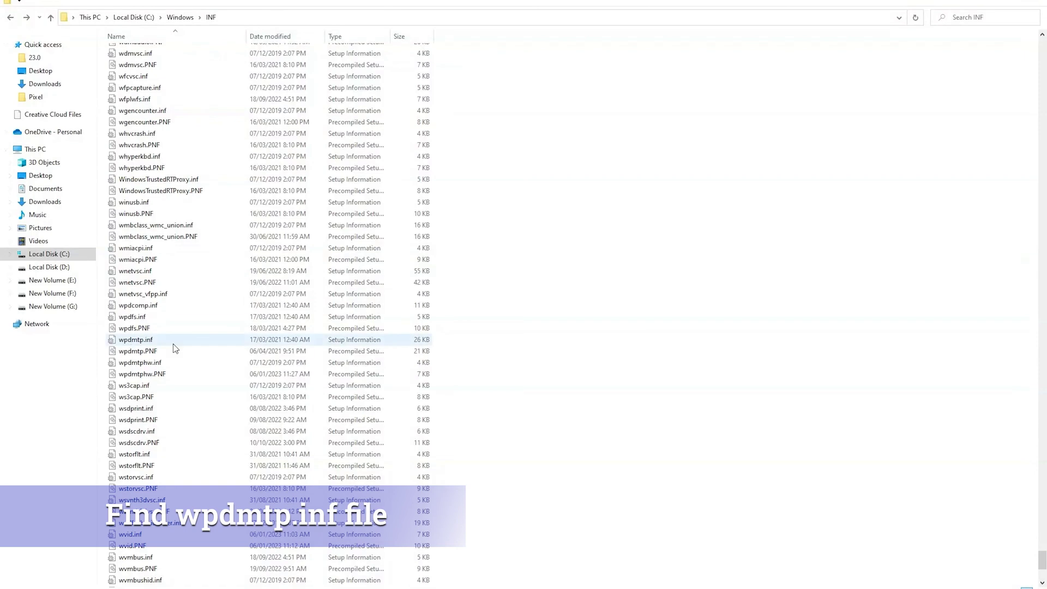
- Install wpdmtp.inf from its context menu and dismiss the success message
left_click(140, 342)
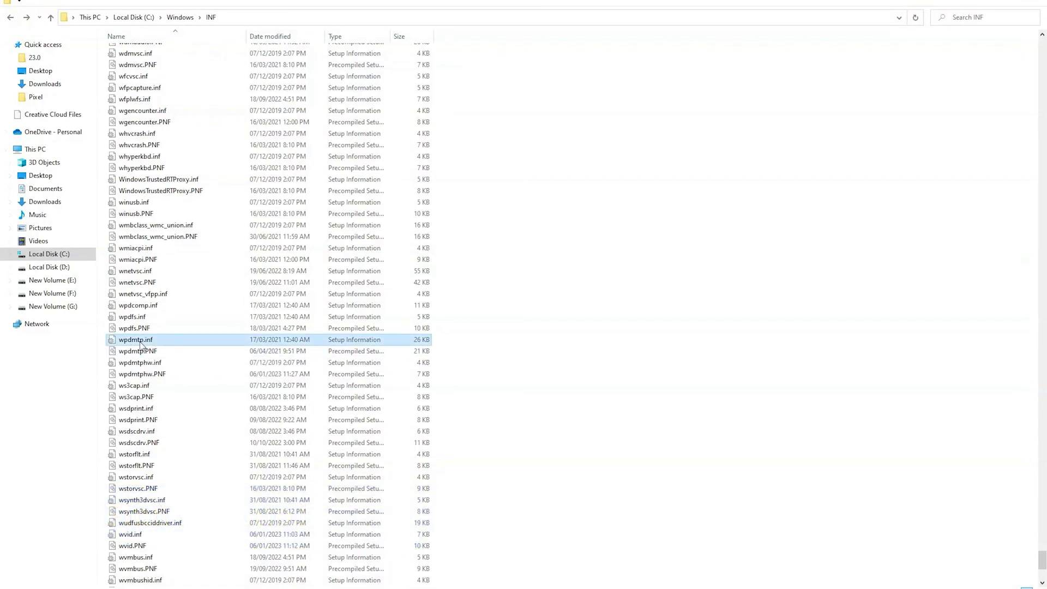
right_click(159, 341)
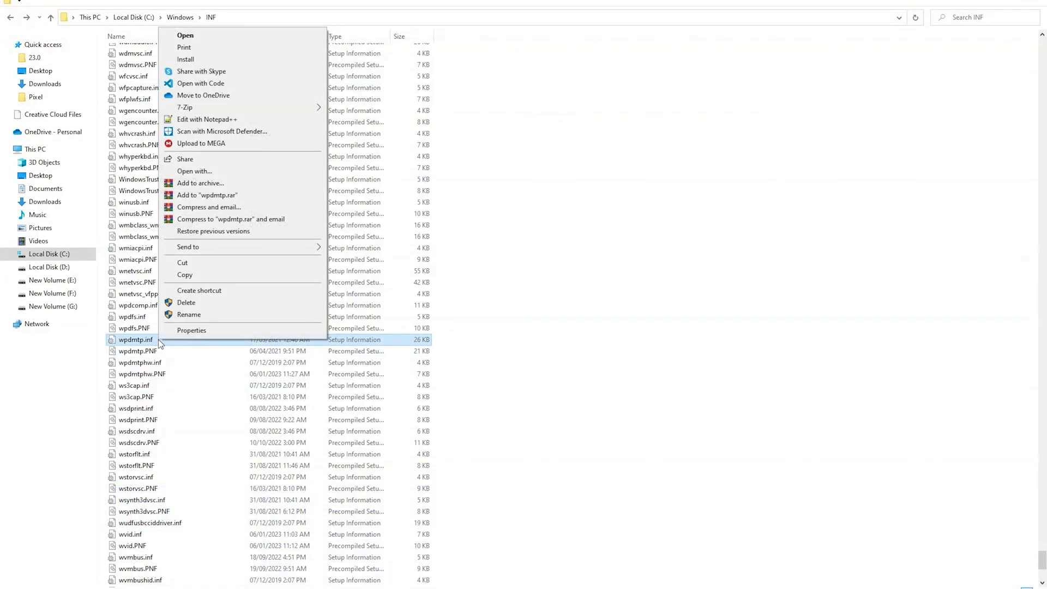
left_click(191, 60)
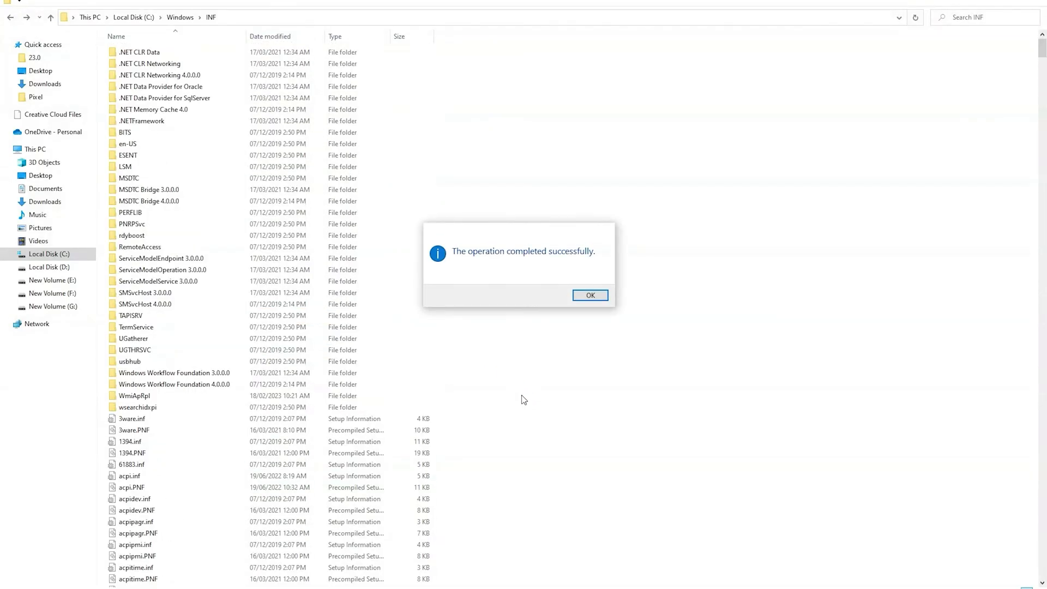
left_click(593, 298)
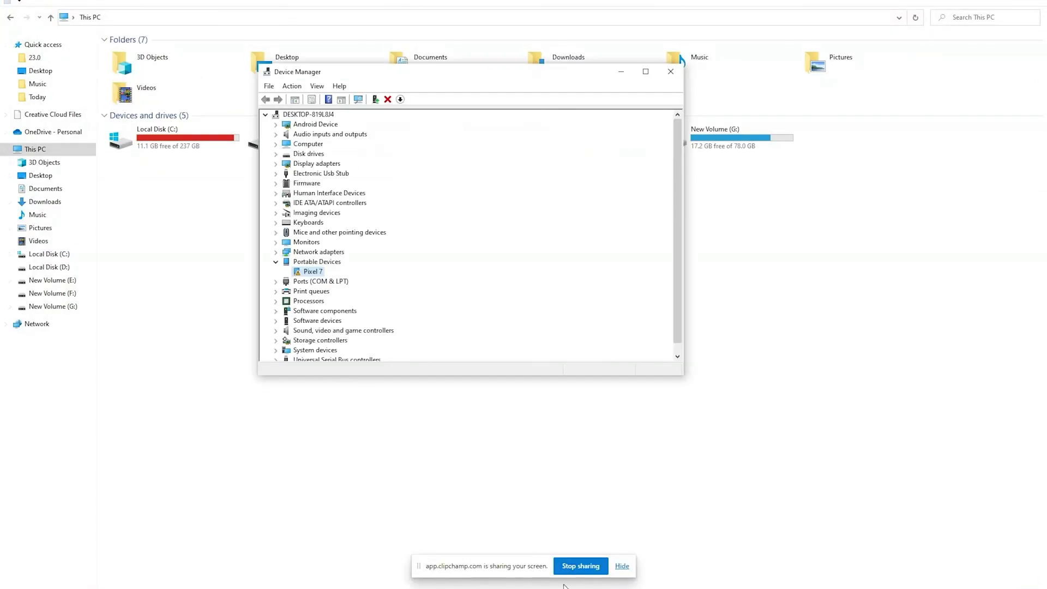
- Install the MTP USB Device driver for the Pixel 7 from the available drivers list
left_click(621, 568)
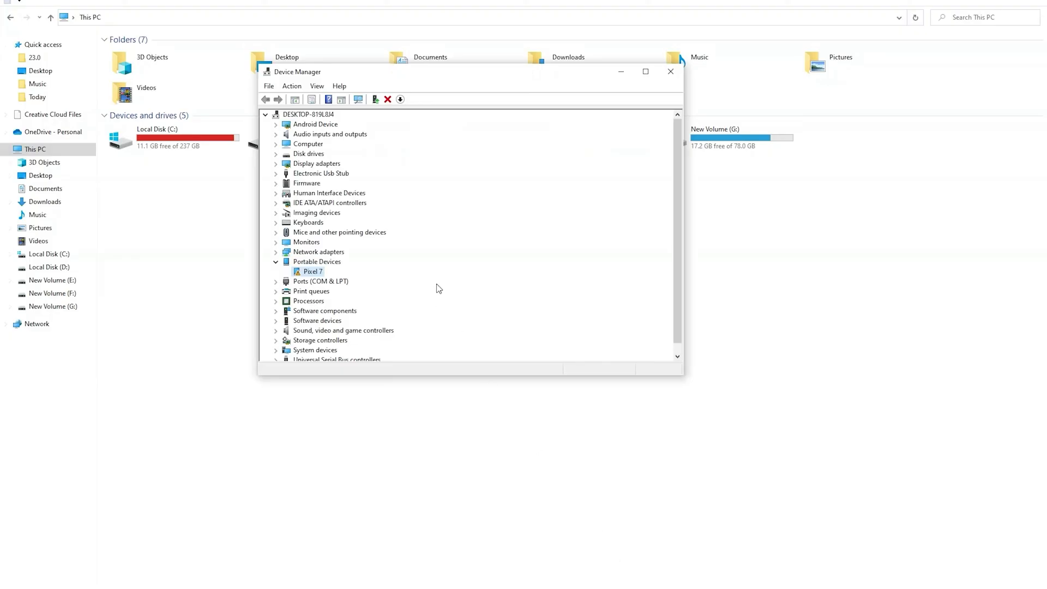
double_click(309, 272)
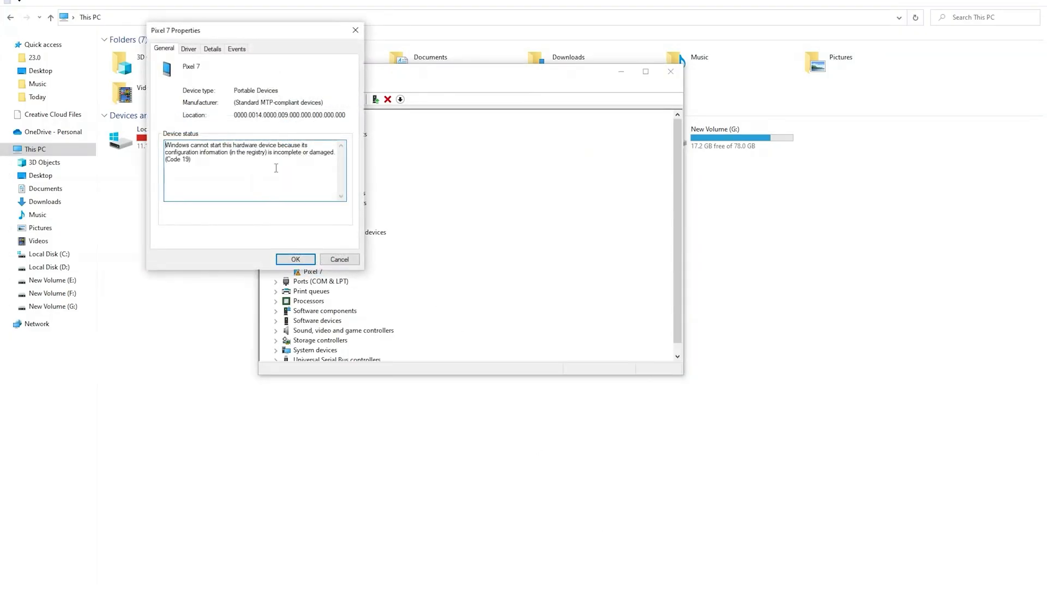
left_click(188, 48)
left_click(188, 170)
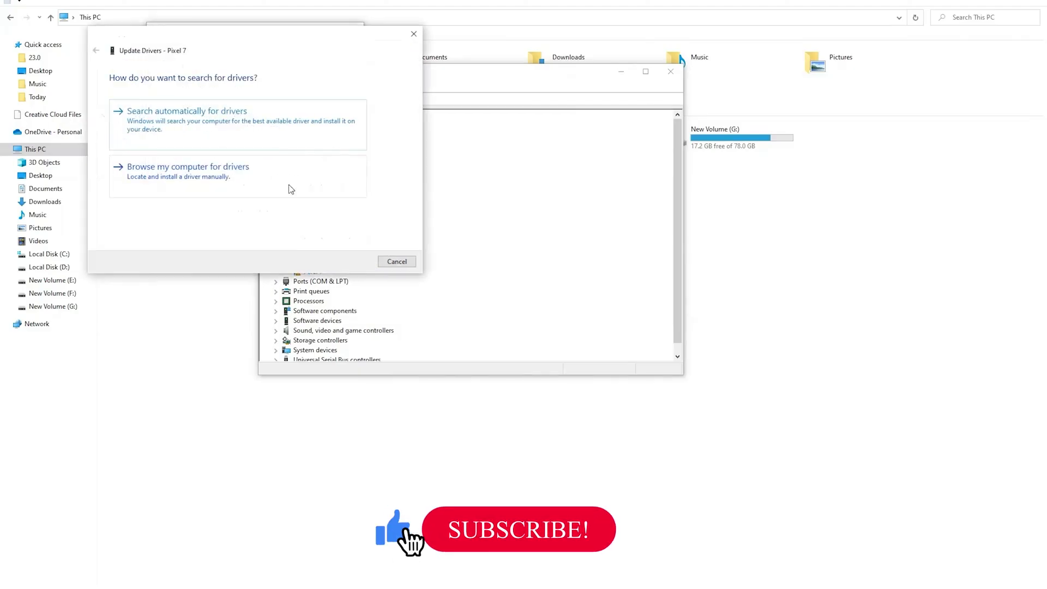
left_click(296, 181)
left_click(240, 207)
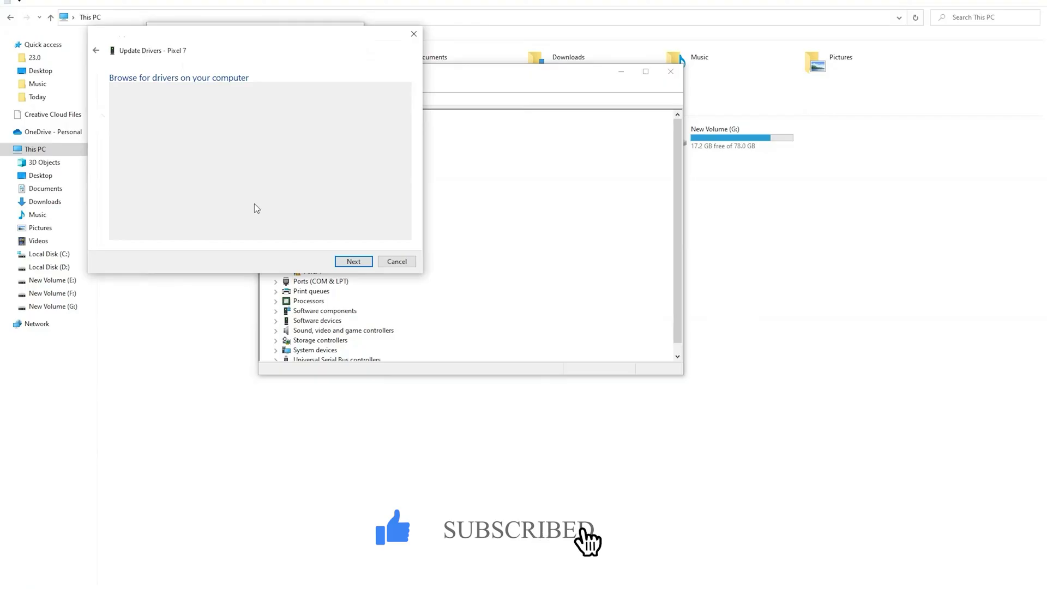
left_click(148, 178)
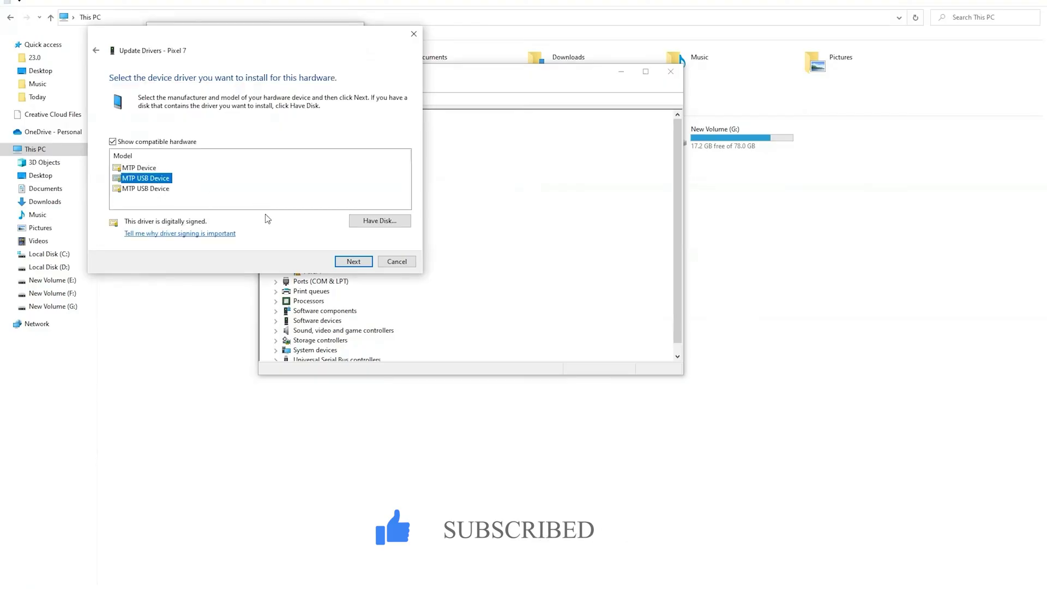
left_click(342, 262)
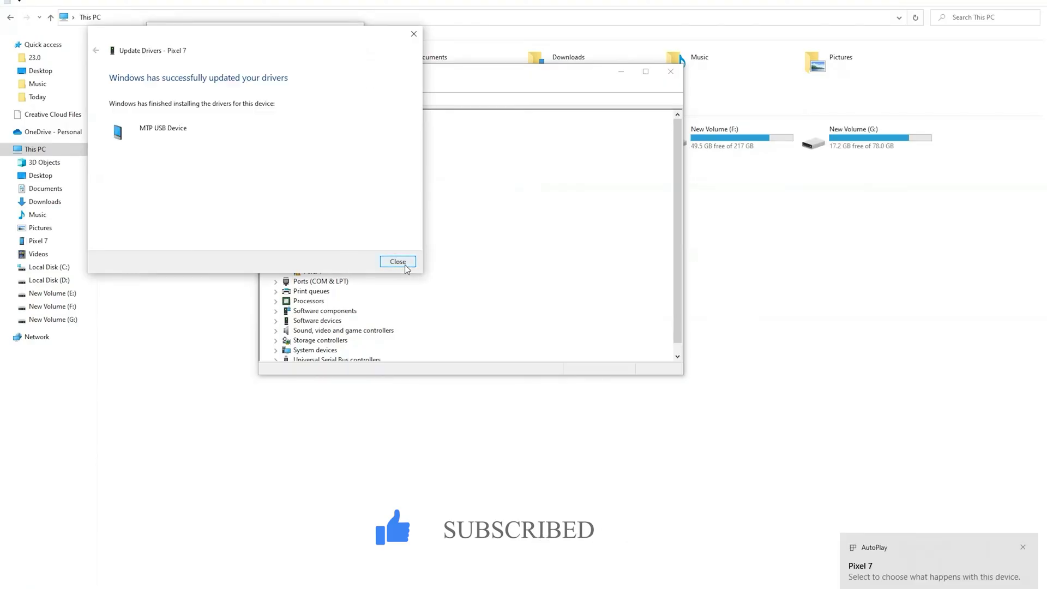